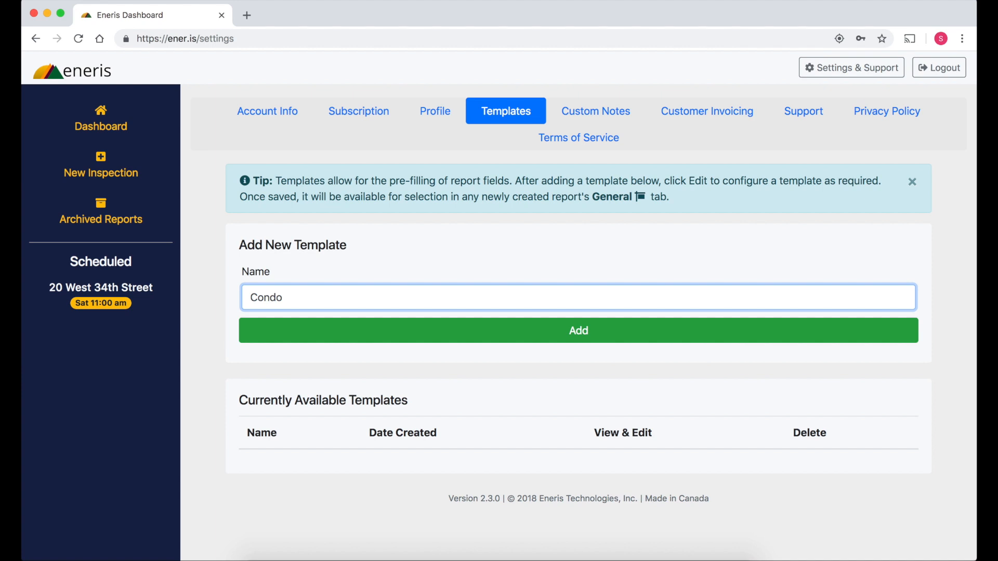
Add a new template named "Condo or Apartment without Roof Inspection"
type("or Apartment without Roof Inspection")
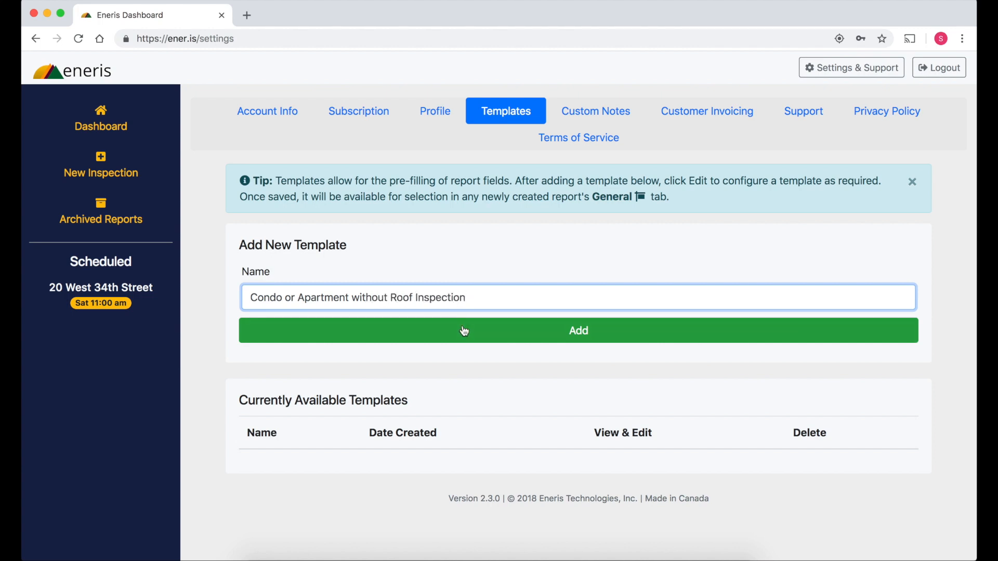
left_click(464, 327)
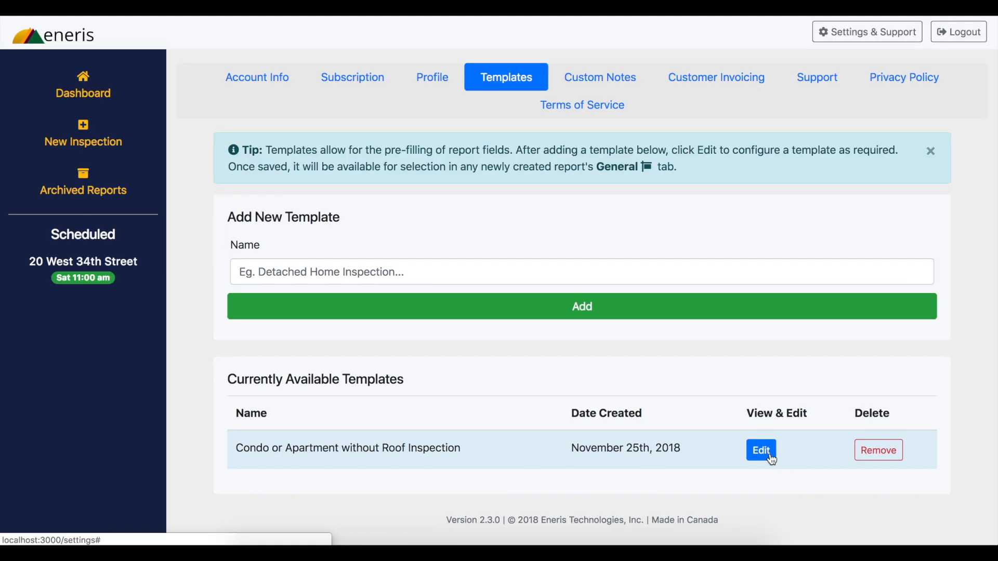
Open the new template for editing and add the roofing limitations "Roof Height out of Limit" and "No Access"
left_click(771, 458)
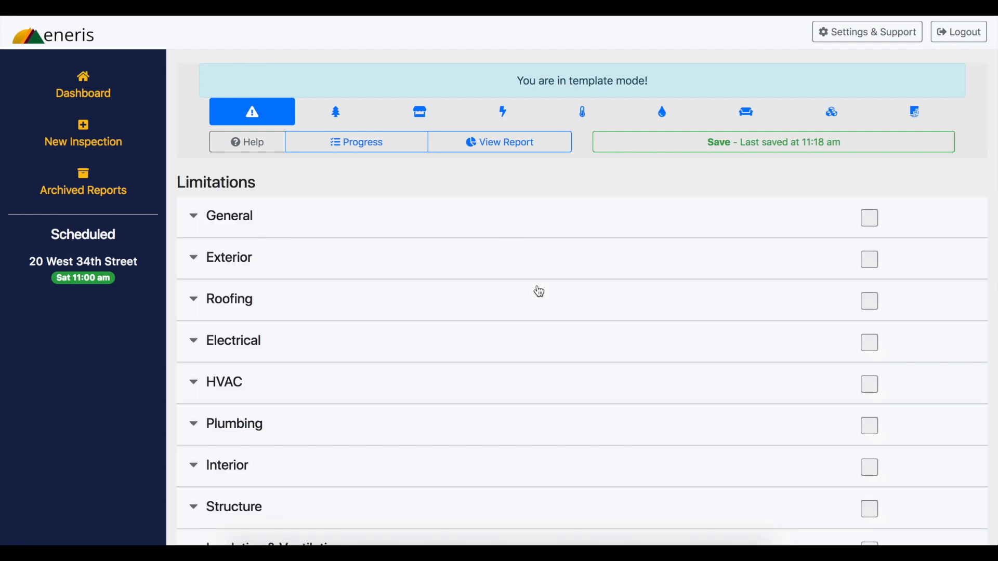
left_click(278, 310)
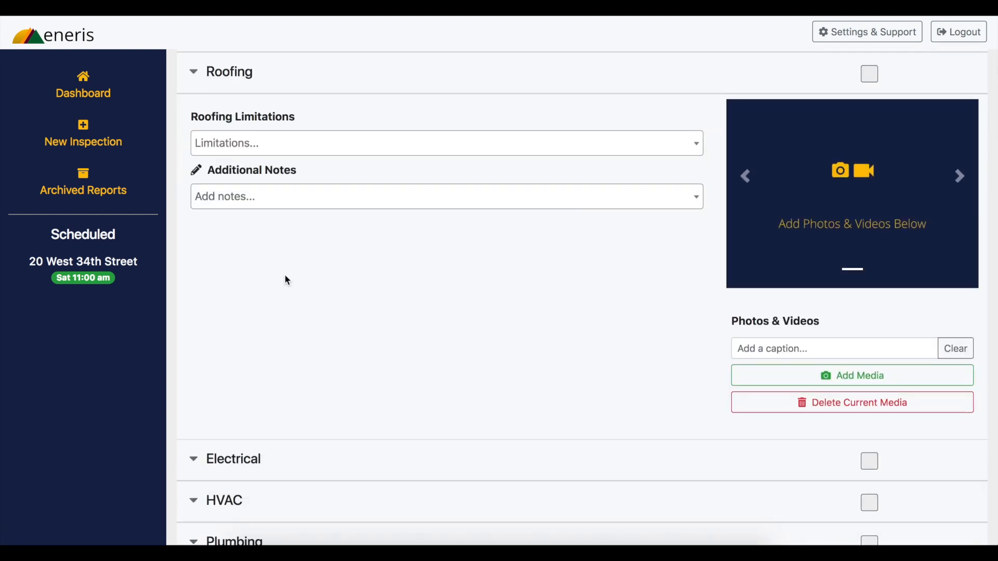
left_click(301, 149)
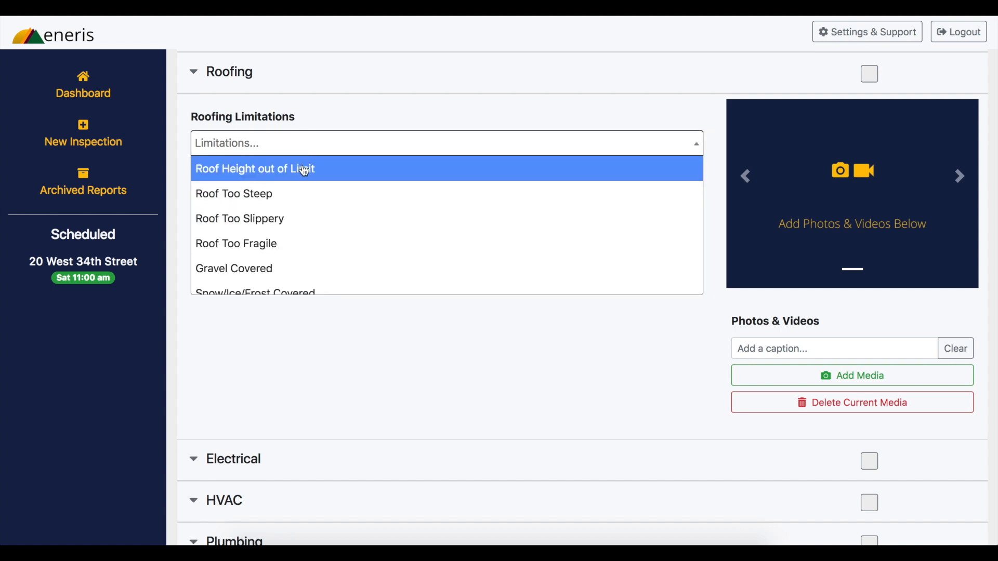
left_click(305, 169)
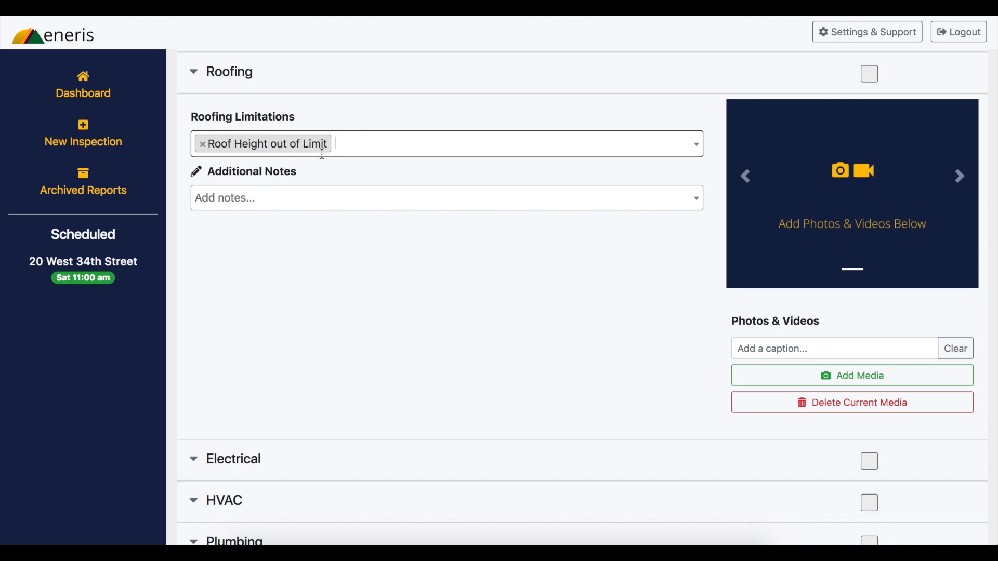
type("No A")
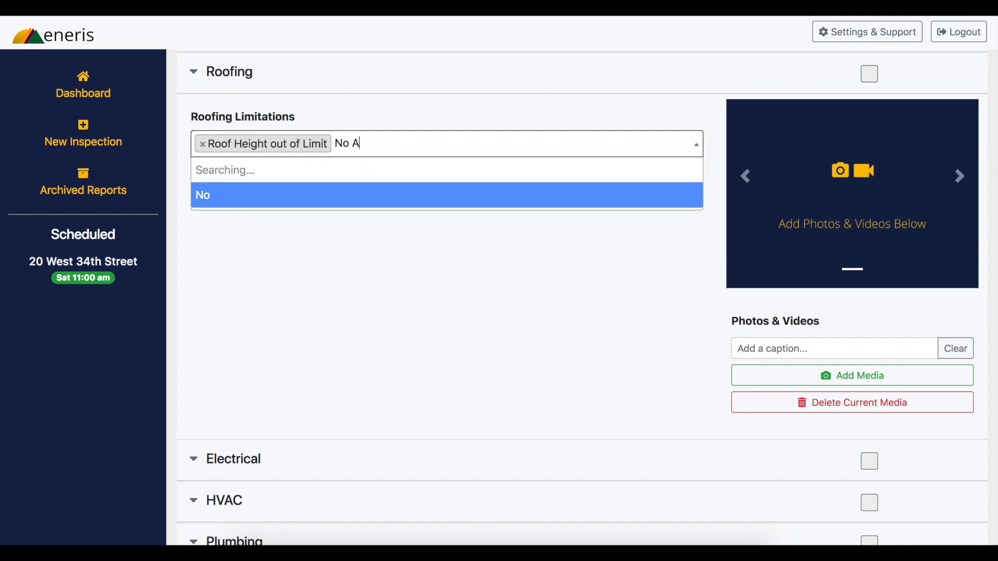
type("ccess")
key("Return")
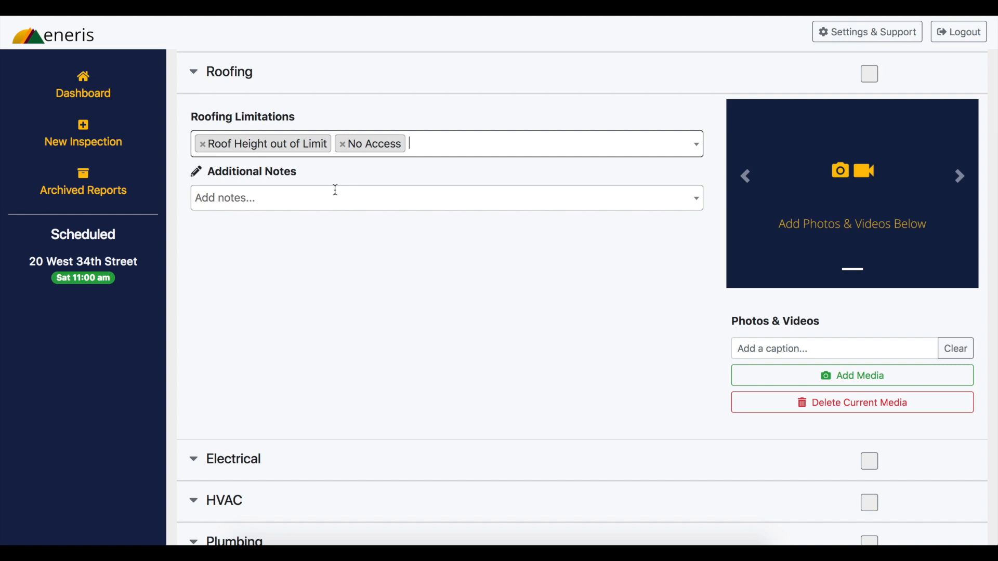
Add the additional roofing note "Roof inspection does not apply to this property as the unit is on floor 15 of a 20-storey building."
left_click(335, 191)
type("R")
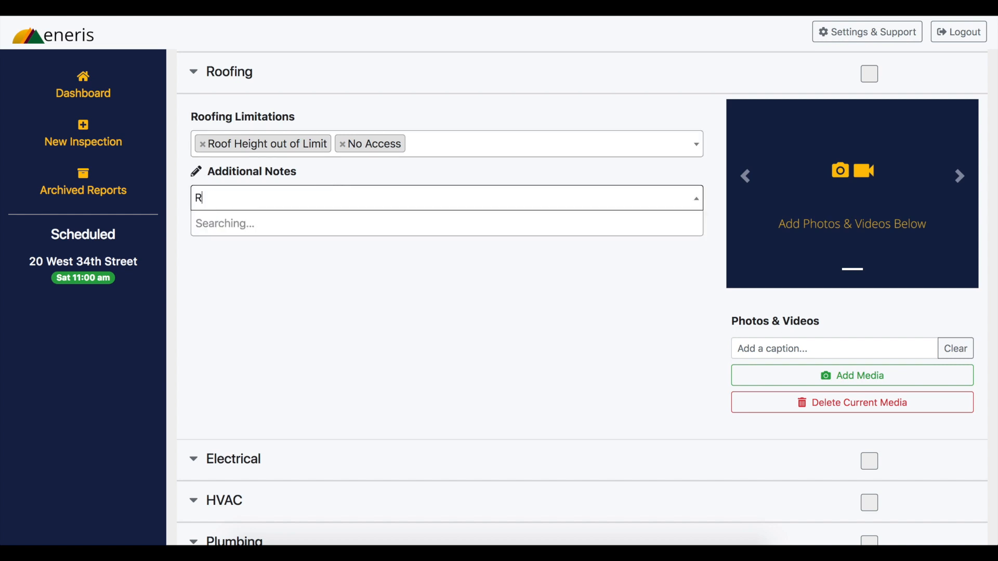
type("oof insp")
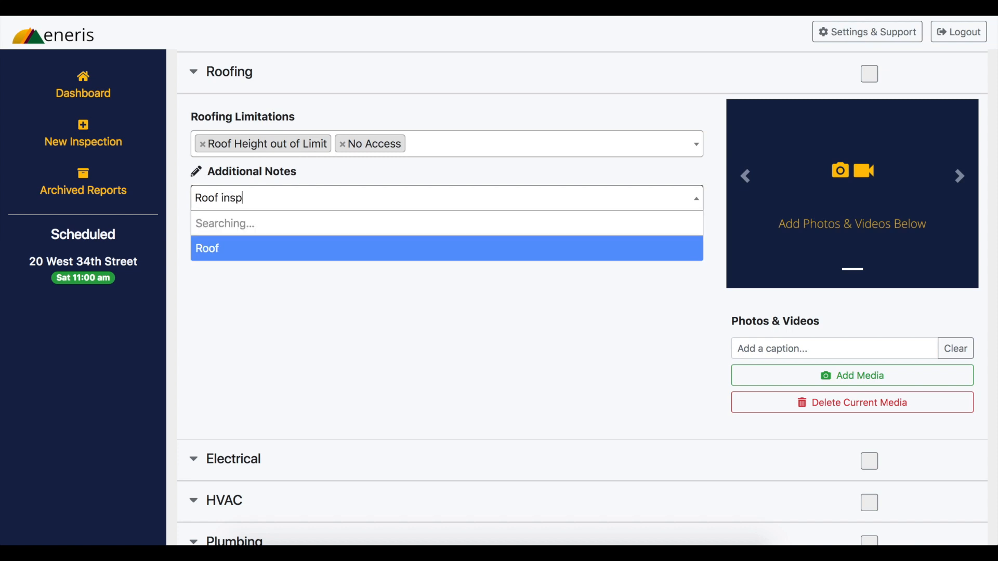
type("ection does ")
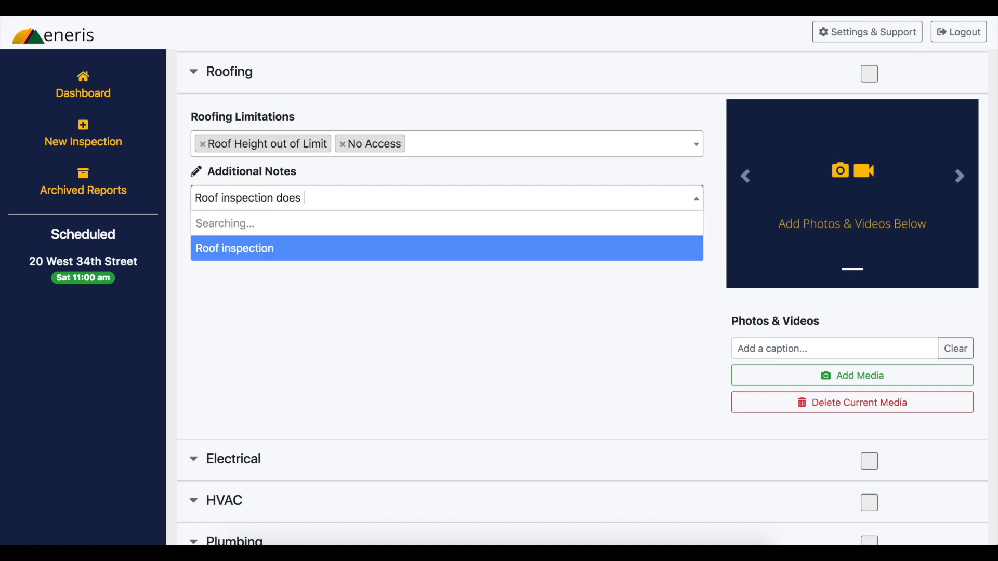
type("not apply to t")
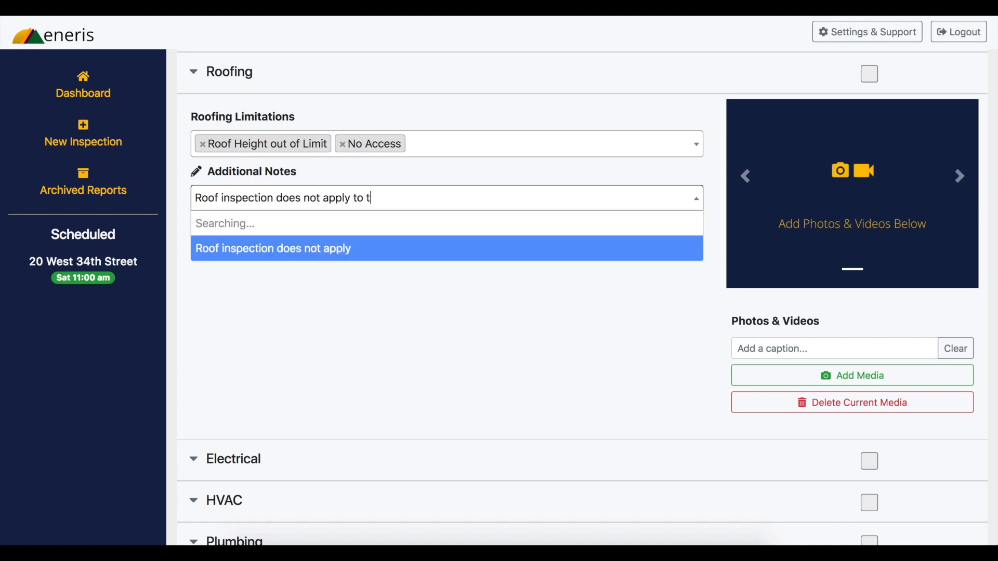
type("his property as ")
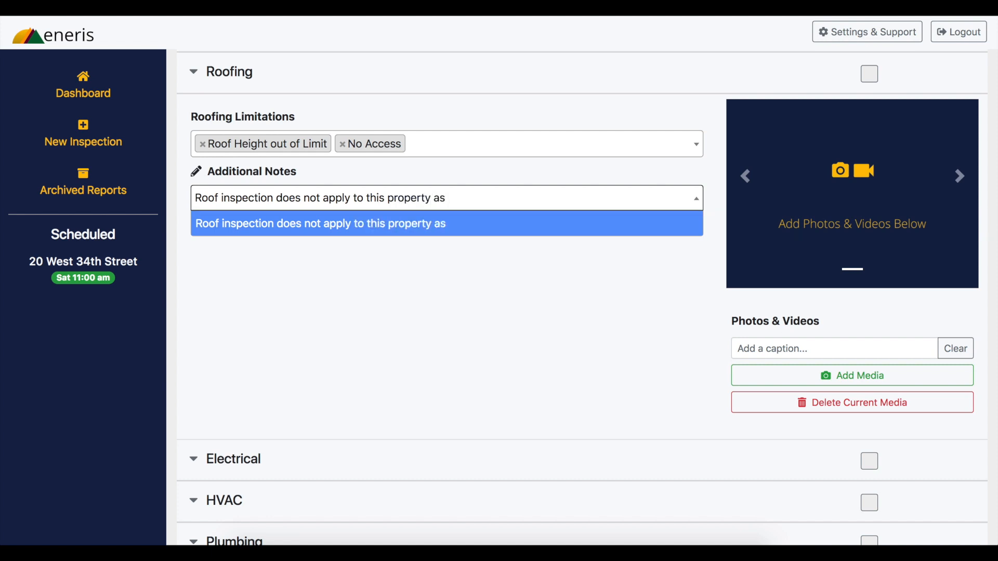
type("the unit ")
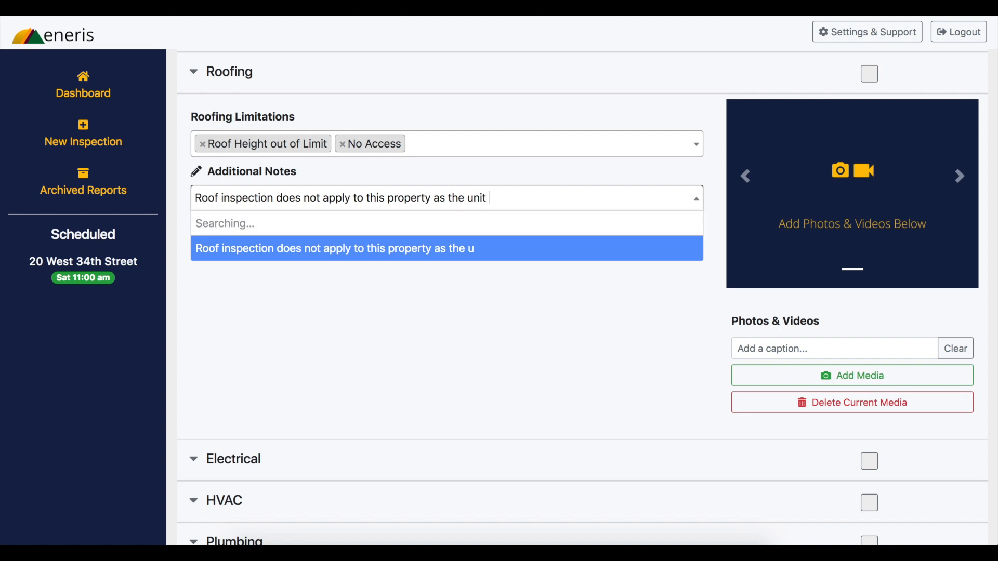
type("is on floor")
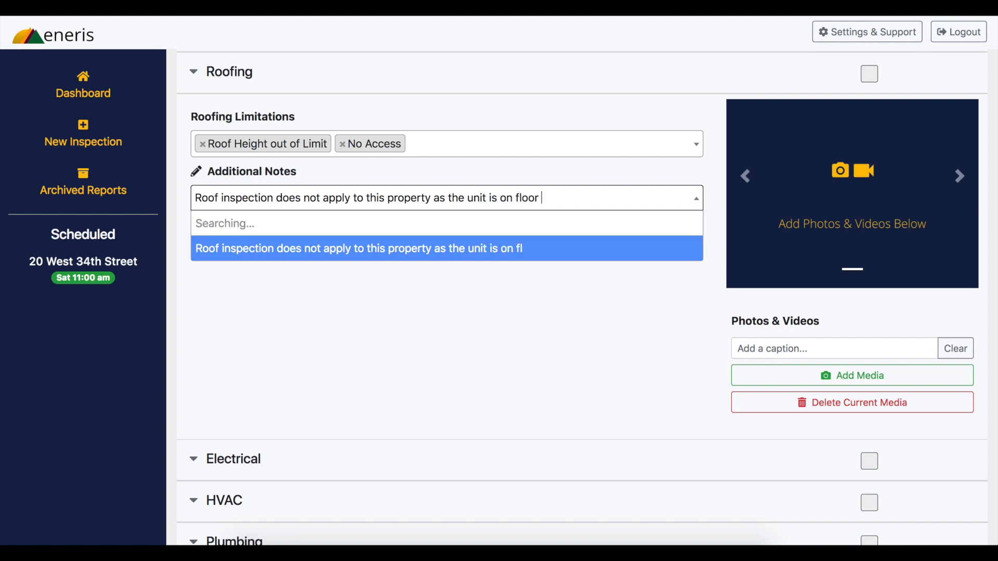
type(" 15 of a ")
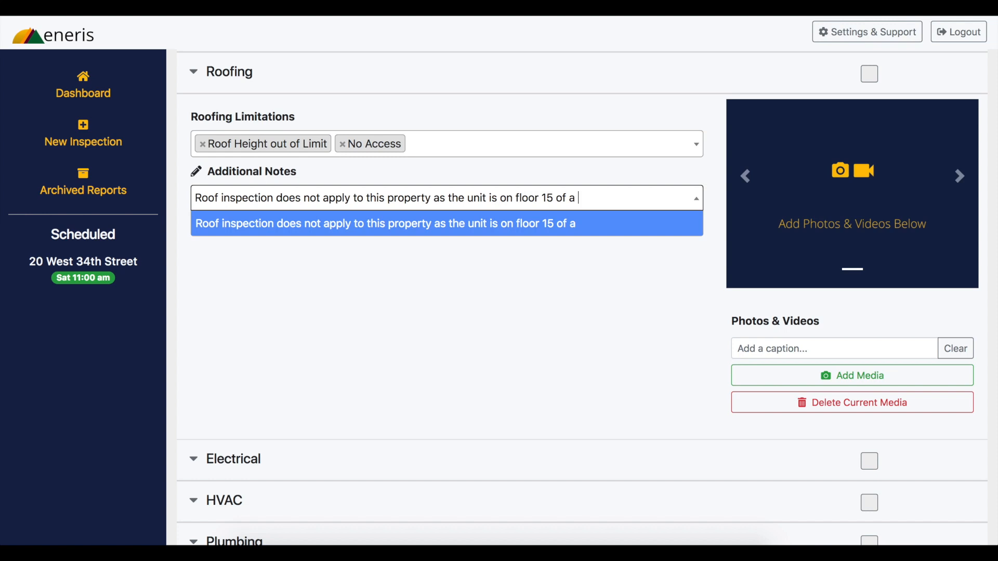
type("20-storey b")
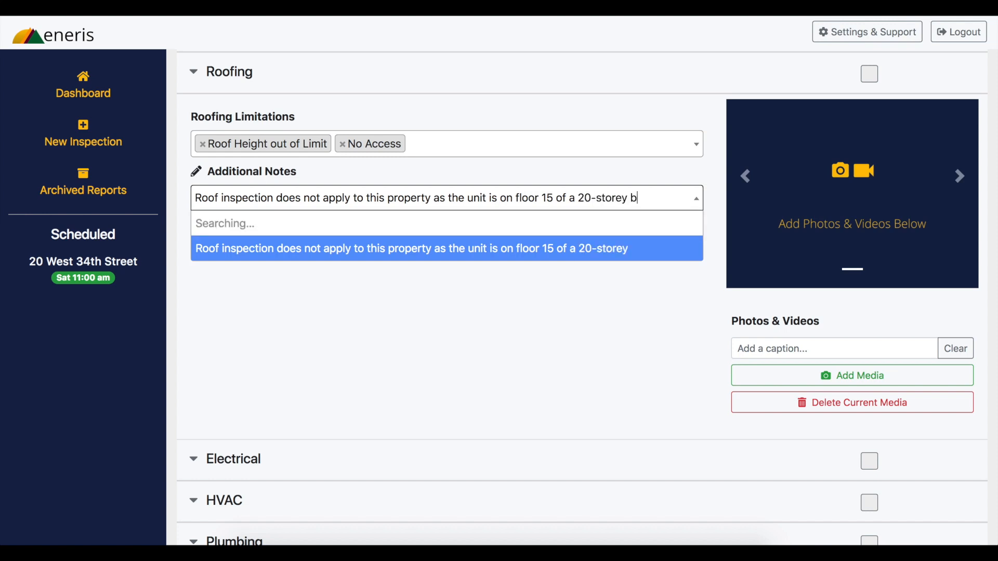
type("uilding.")
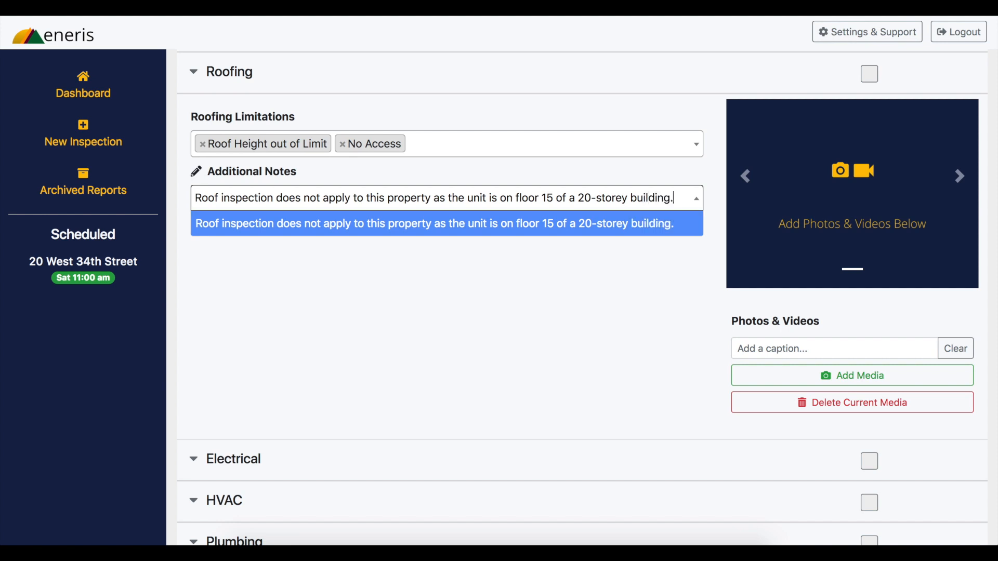
key("Return")
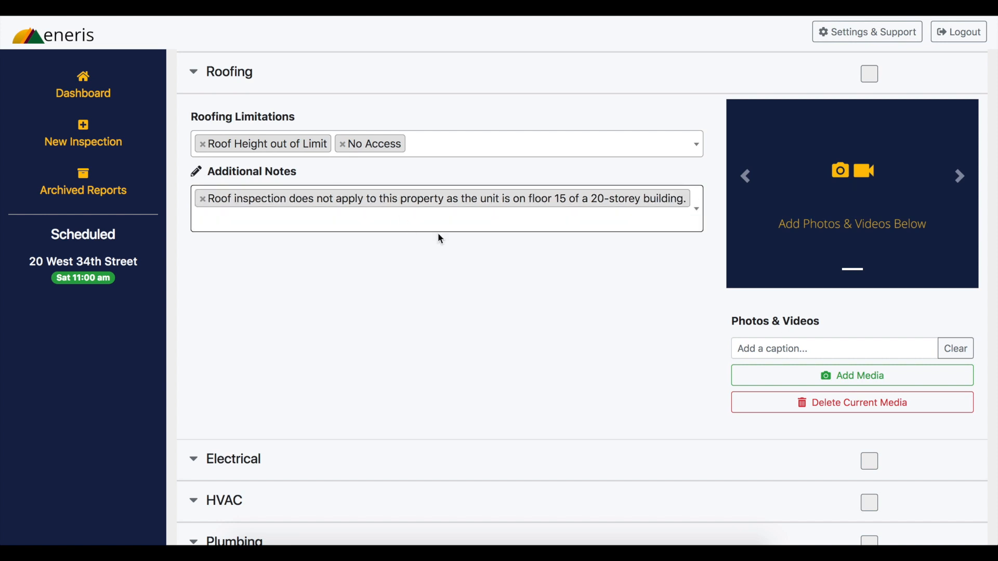
Mark the Roofing limitations item as complete and collapse it
scroll(527, 224, "up", 1)
scroll(527, 224, "up", 1)
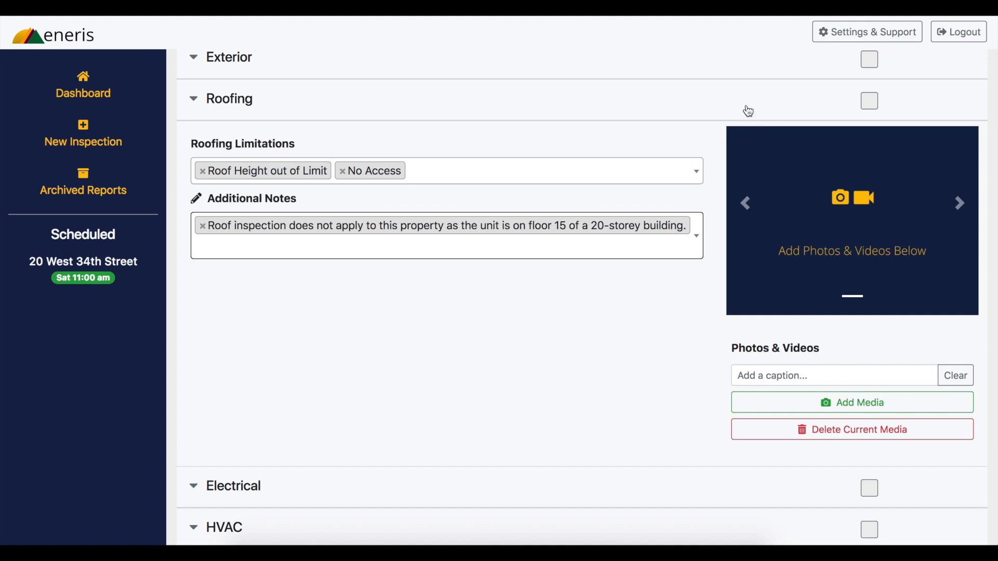
left_click(872, 102)
left_click(668, 107)
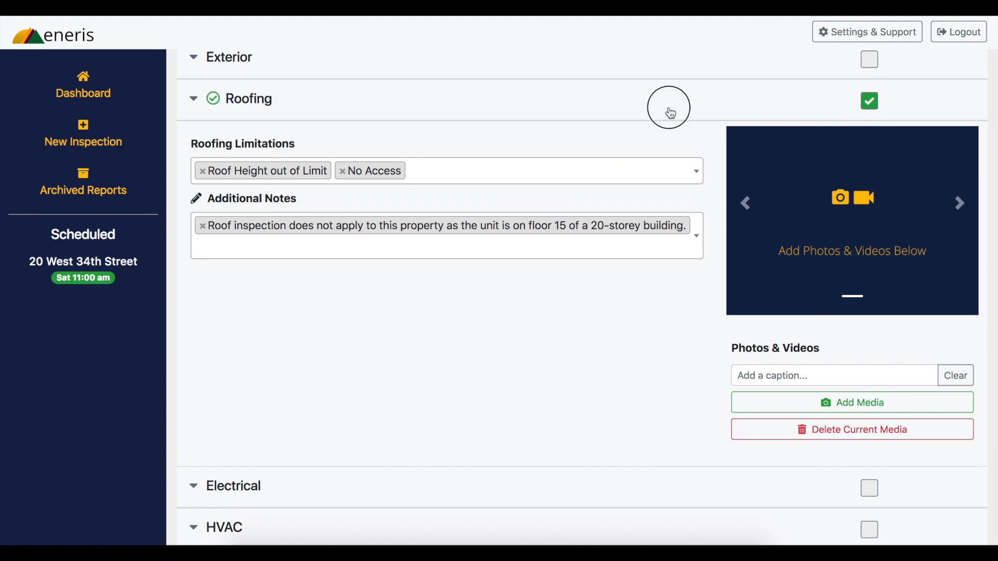
left_click(695, 92)
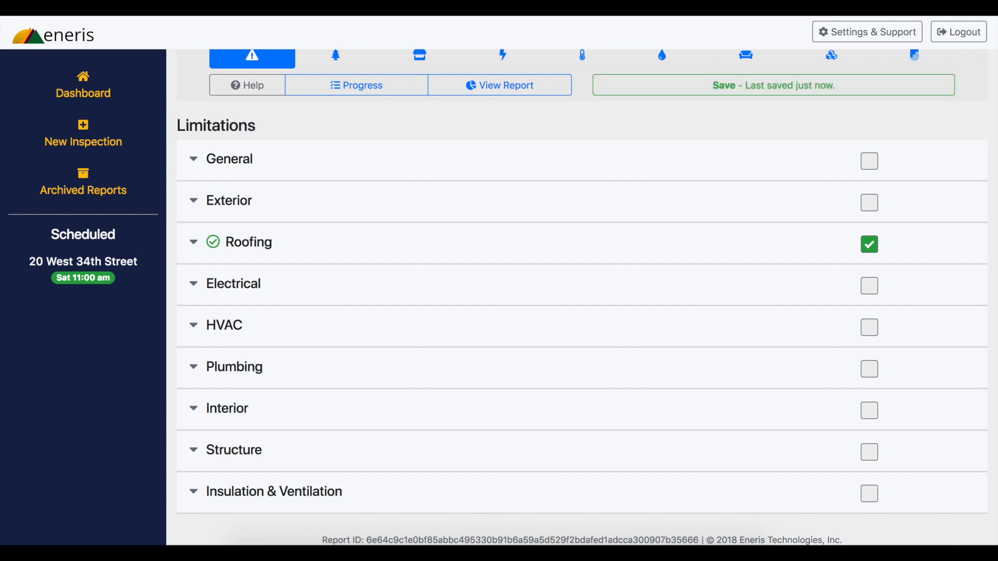
In the template's Roofing section, mark Roof Inspection Method as Not Applicable with the description "From Ground"
scroll(424, 124, "up", 2)
left_click(424, 123)
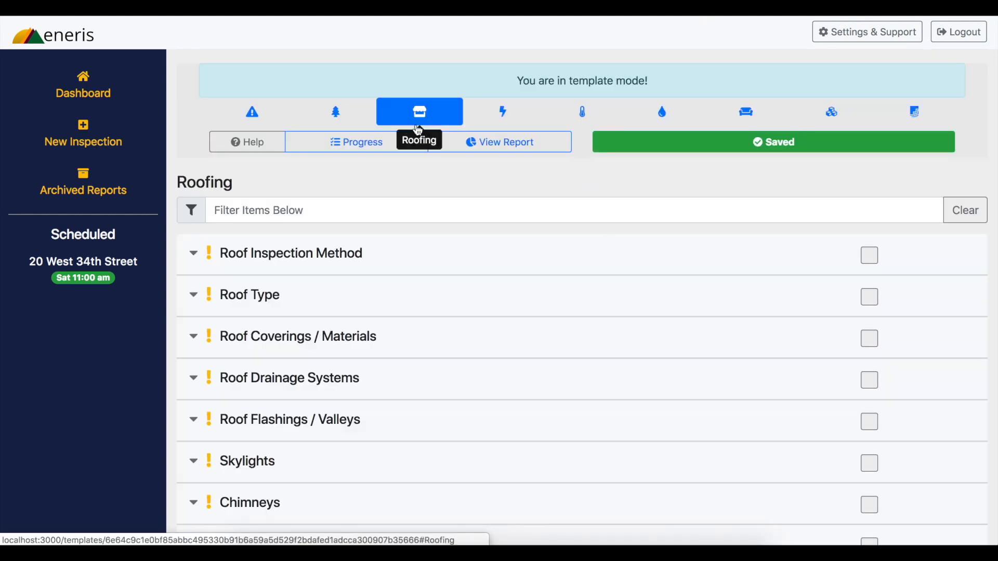
left_click(378, 268)
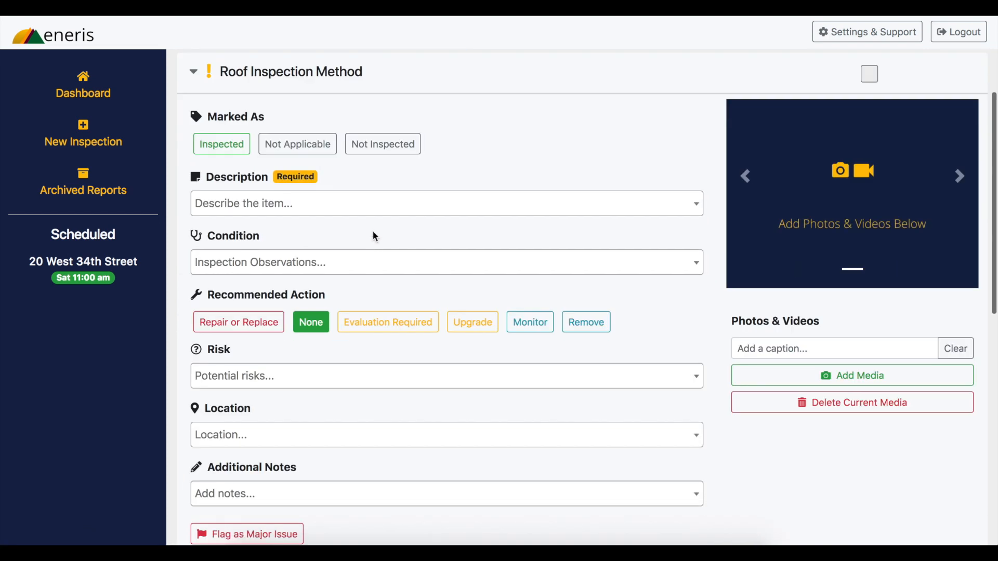
left_click(326, 152)
left_click(333, 206)
left_click(324, 225)
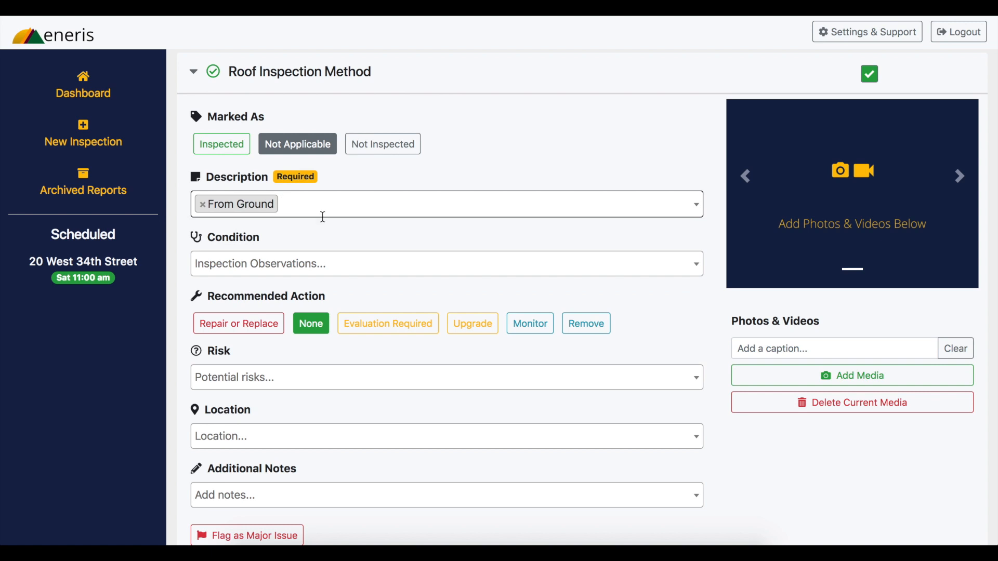
left_click(378, 68)
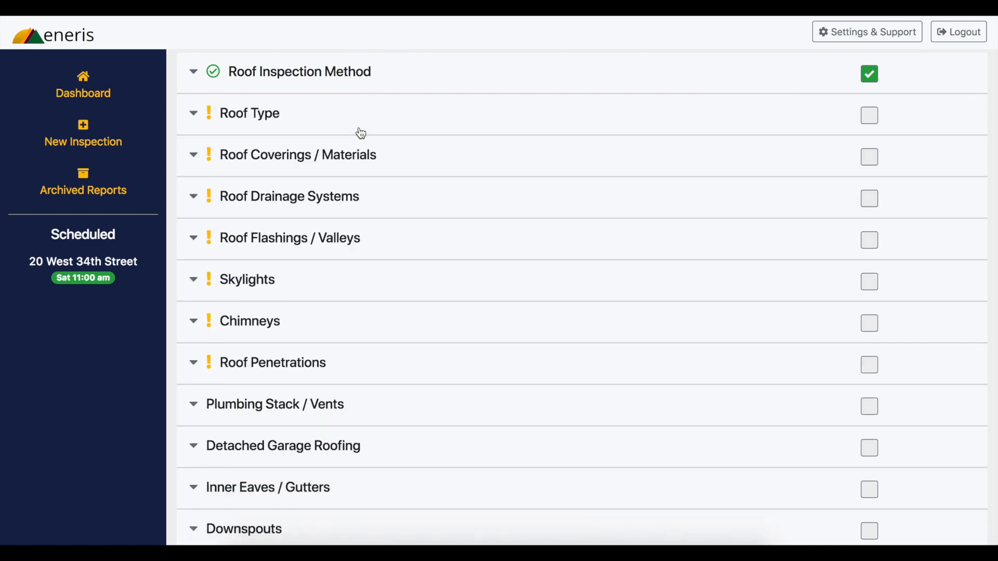
Mark the Roof Type item as Not Applicable with the custom description "NA"
left_click(363, 132)
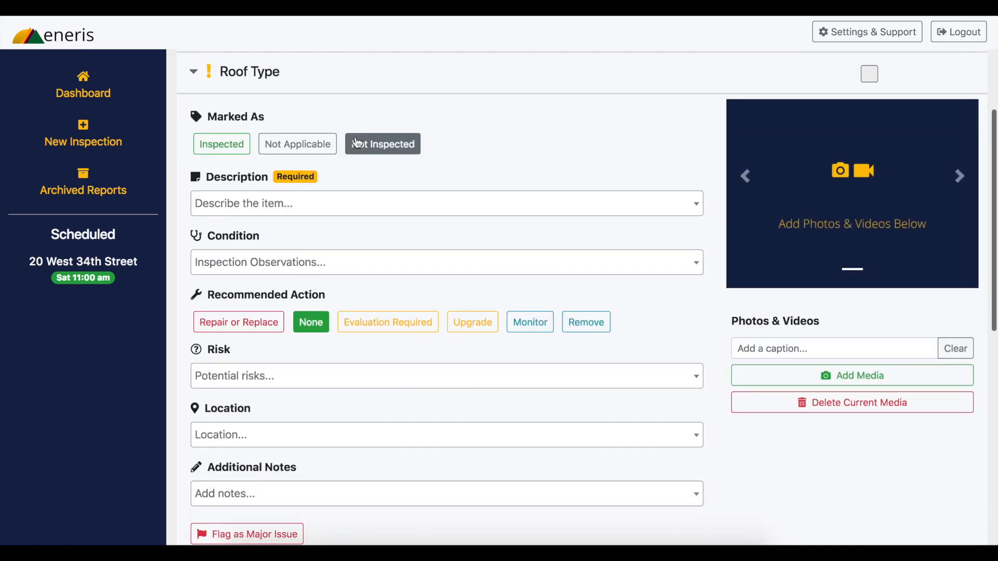
left_click(334, 142)
left_click(333, 199)
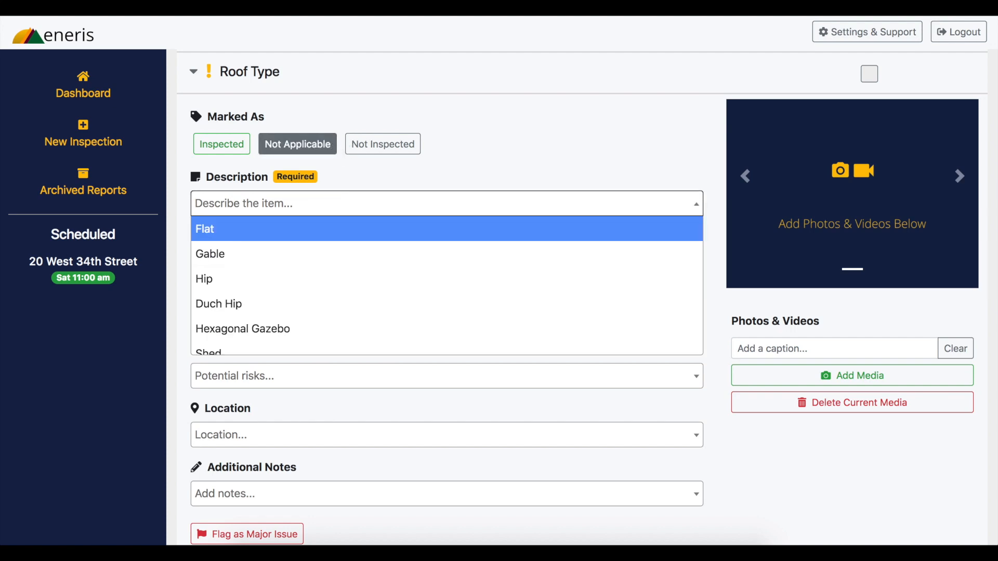
type("NA")
key("Return")
left_click(341, 78)
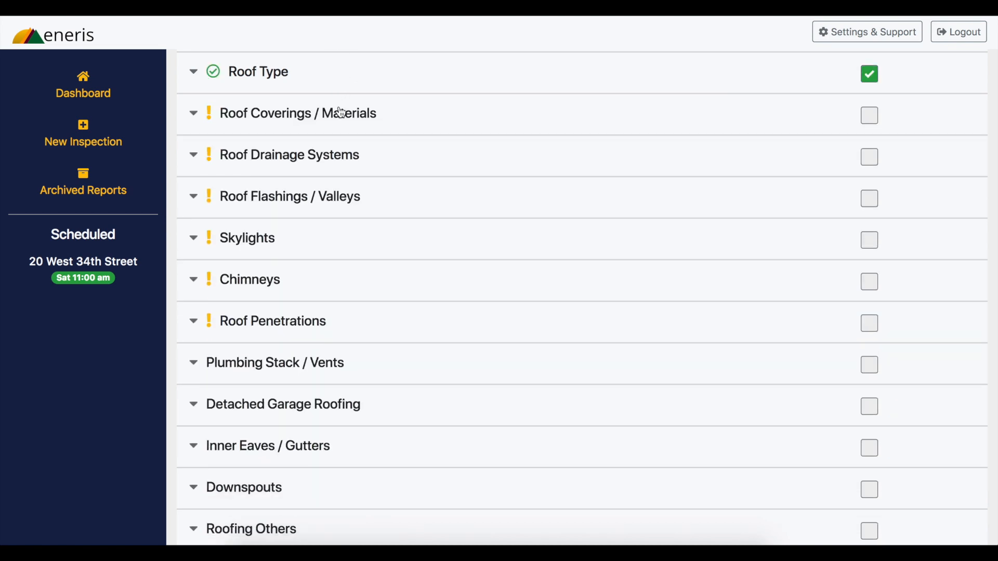
Mark the Roof Coverings / Materials item as Not Applicable with the custom description "NA"
left_click(341, 113)
left_click(314, 153)
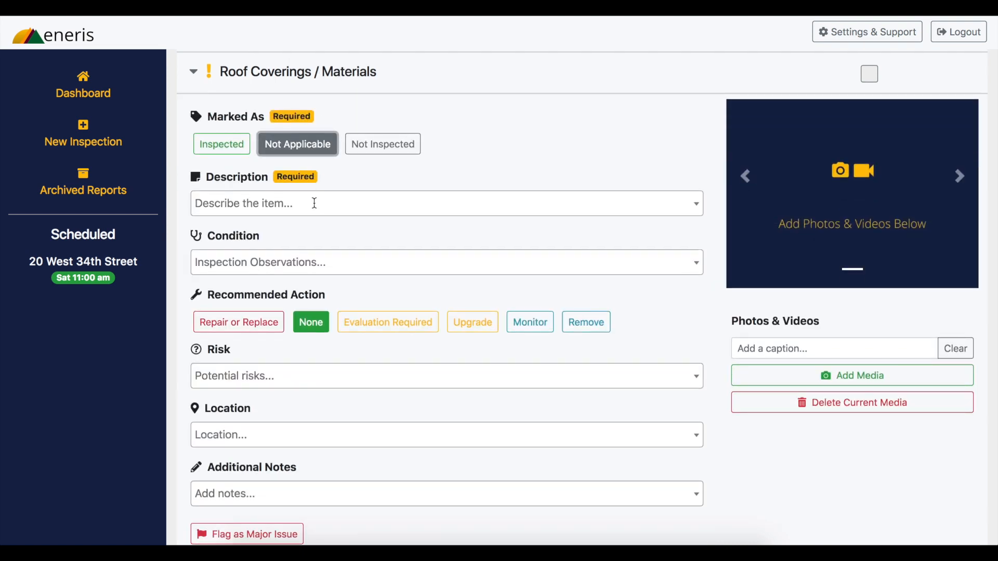
left_click(316, 208)
type("NA")
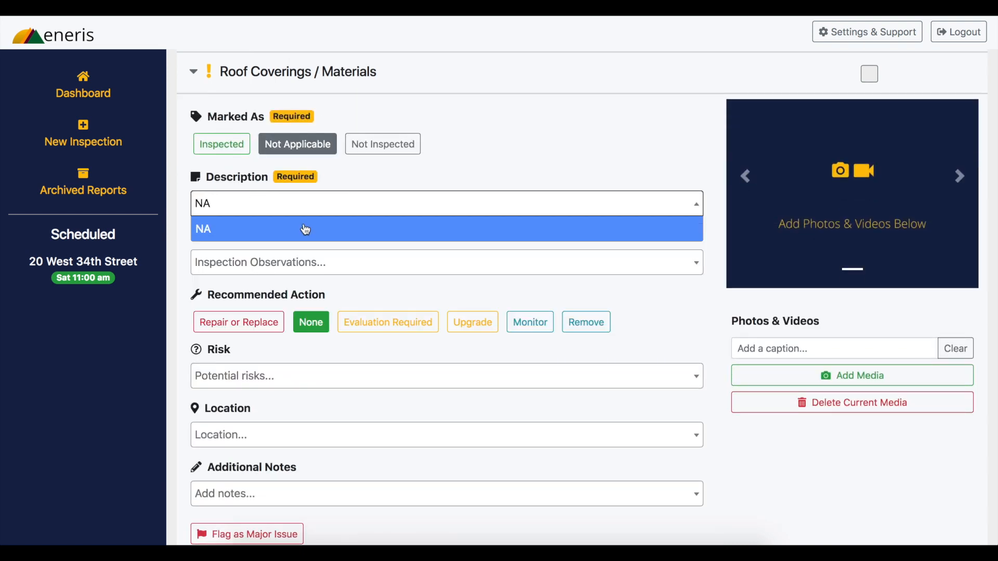
left_click(305, 225)
left_click(308, 81)
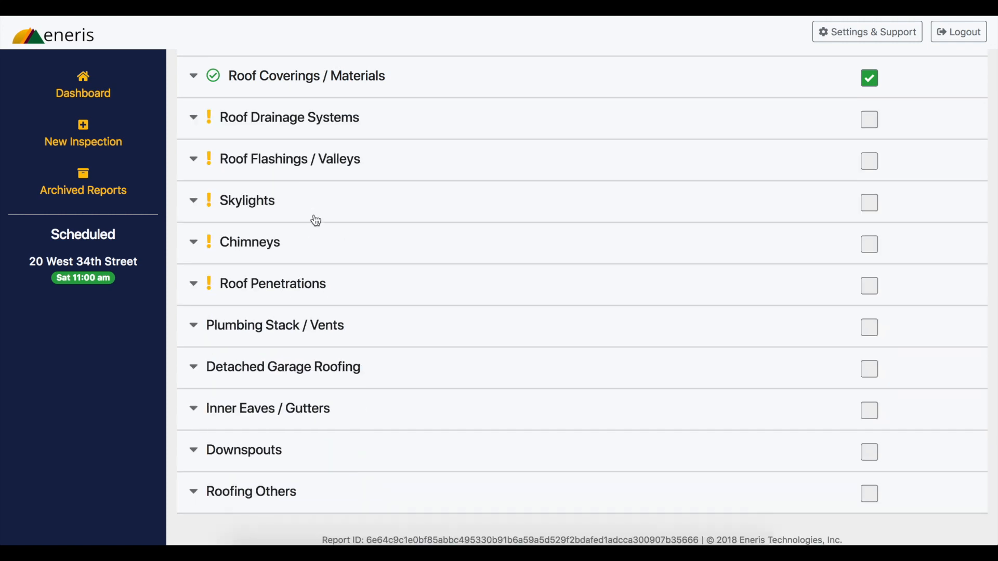
Leave the template's Roofing section and return to the account settings page
scroll(315, 218, "up", 5)
left_click(645, 93)
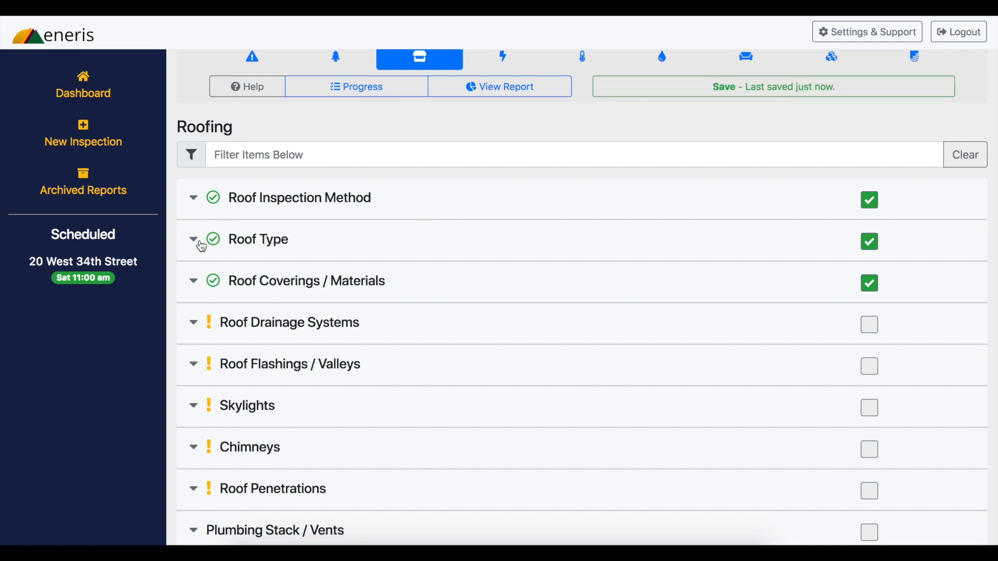
scroll(202, 247, "up", 2)
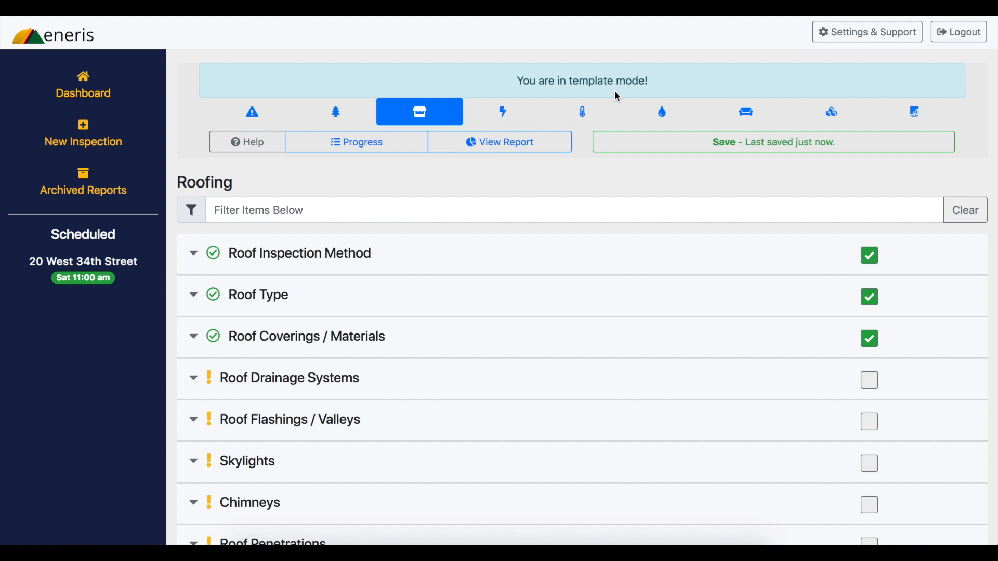
left_click(825, 32)
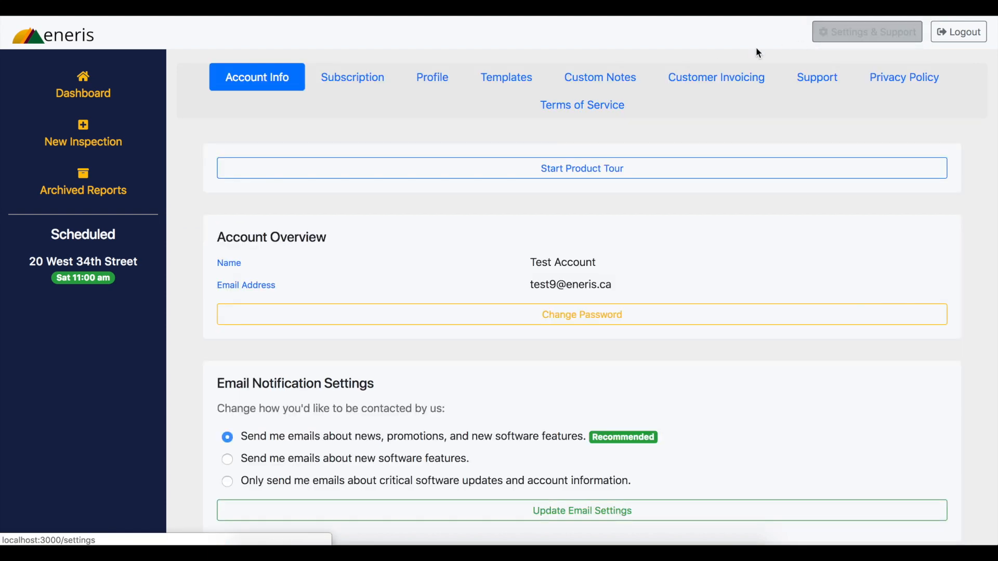
Open the scheduled inspection and load the "Condo or Apartment without Roof Inspection" template into it, accepting the overwrite of its inspection data
left_click(529, 81)
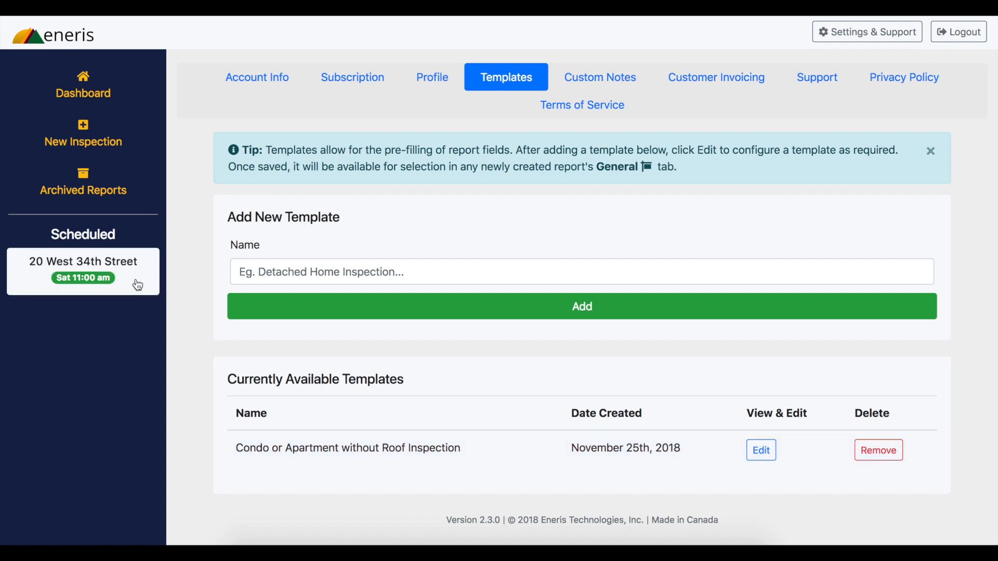
left_click(151, 286)
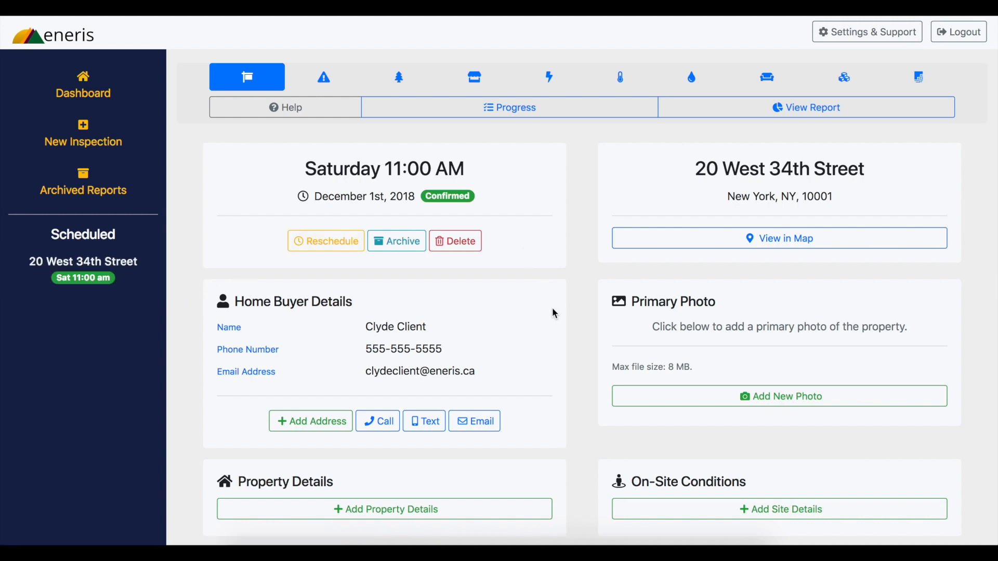
scroll(552, 308, "down", 3)
scroll(554, 314, "down", 4)
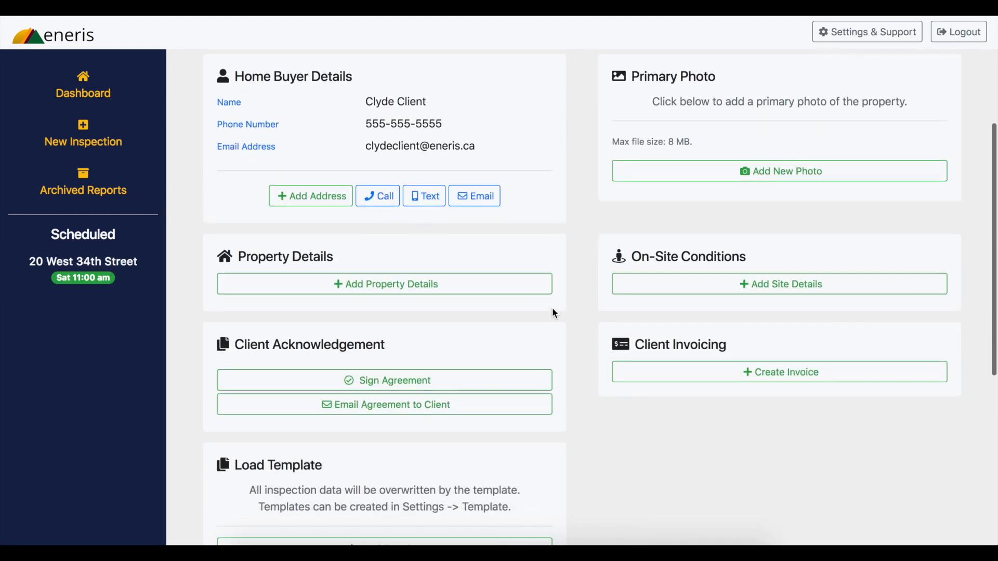
scroll(554, 313, "down", 1)
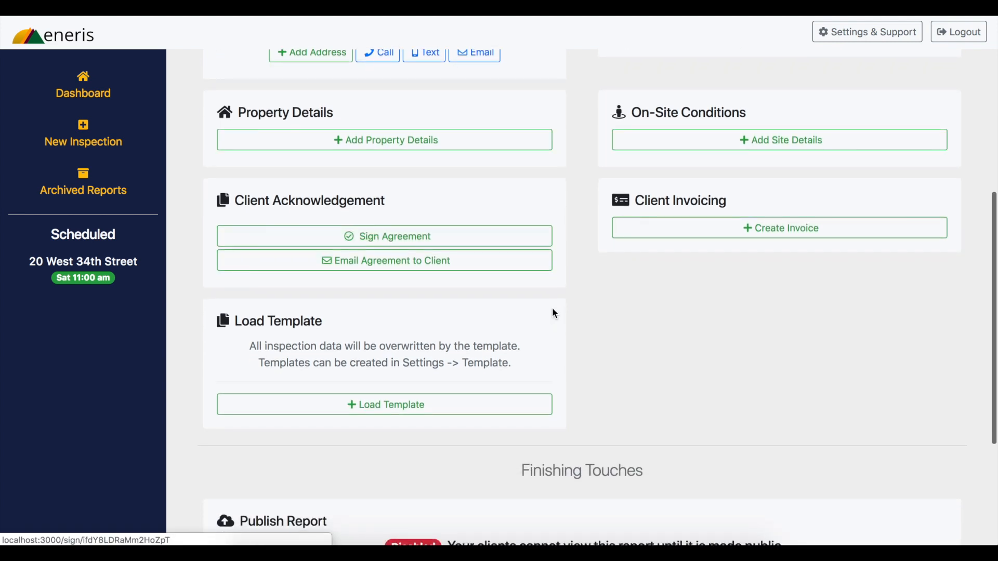
left_click(512, 410)
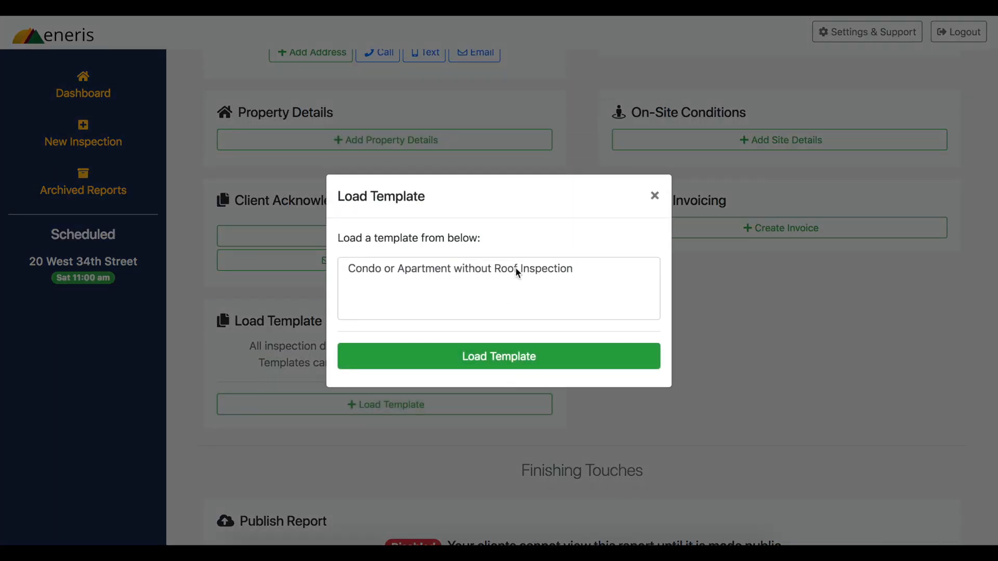
left_click(518, 272)
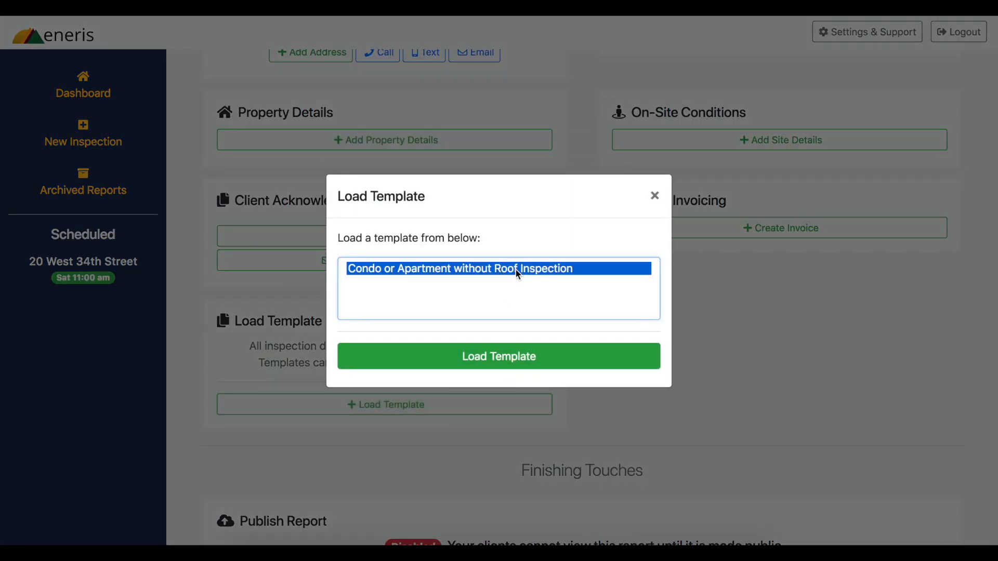
left_click(520, 358)
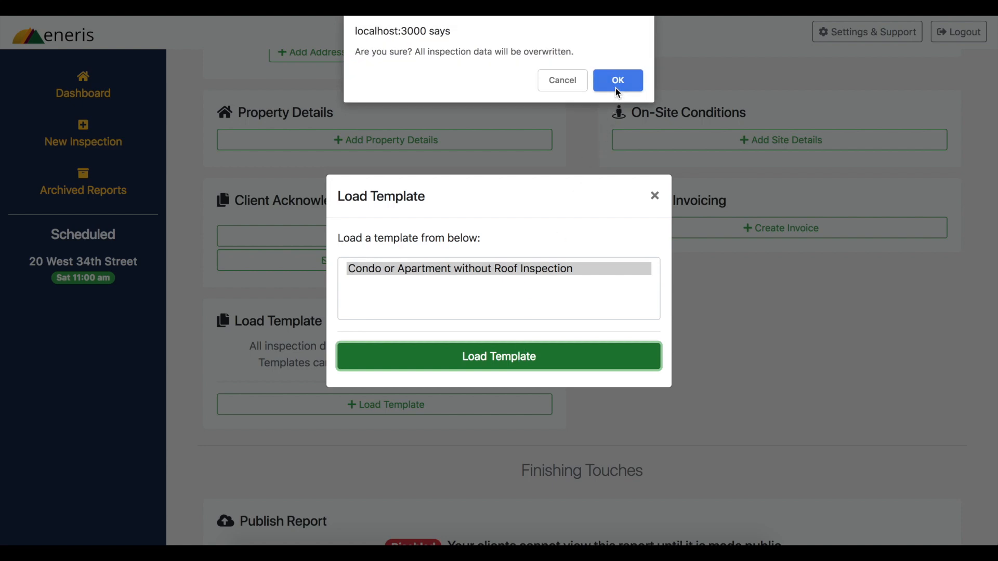
left_click(617, 91)
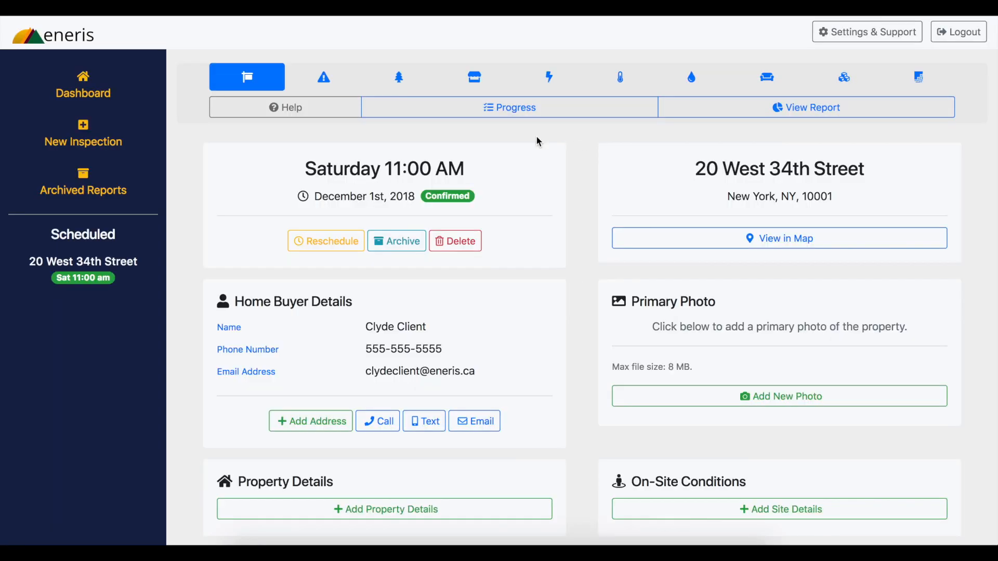
Review the pre-filled Roofing limitations and additional notes in the report's Limitations section
left_click(339, 90)
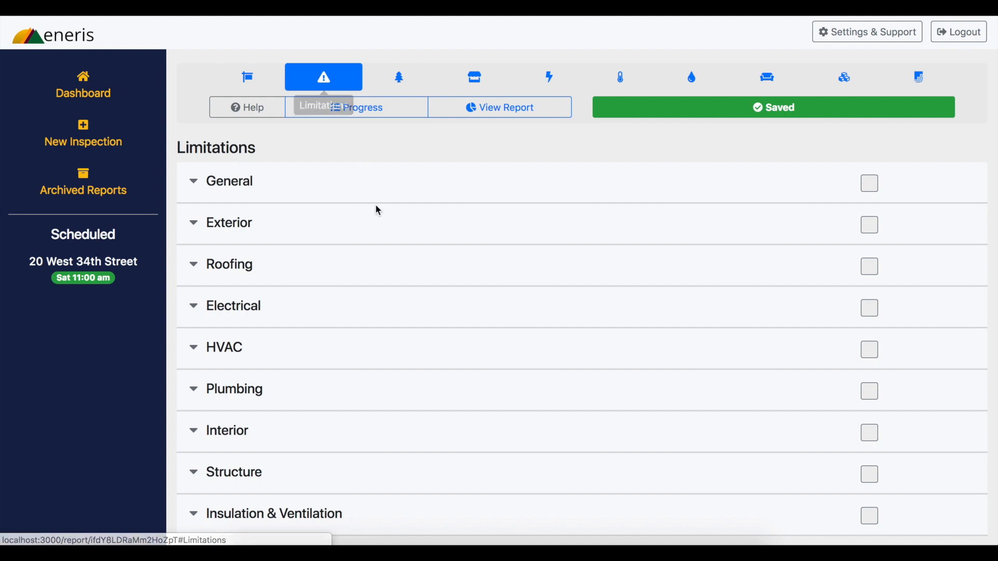
left_click(378, 258)
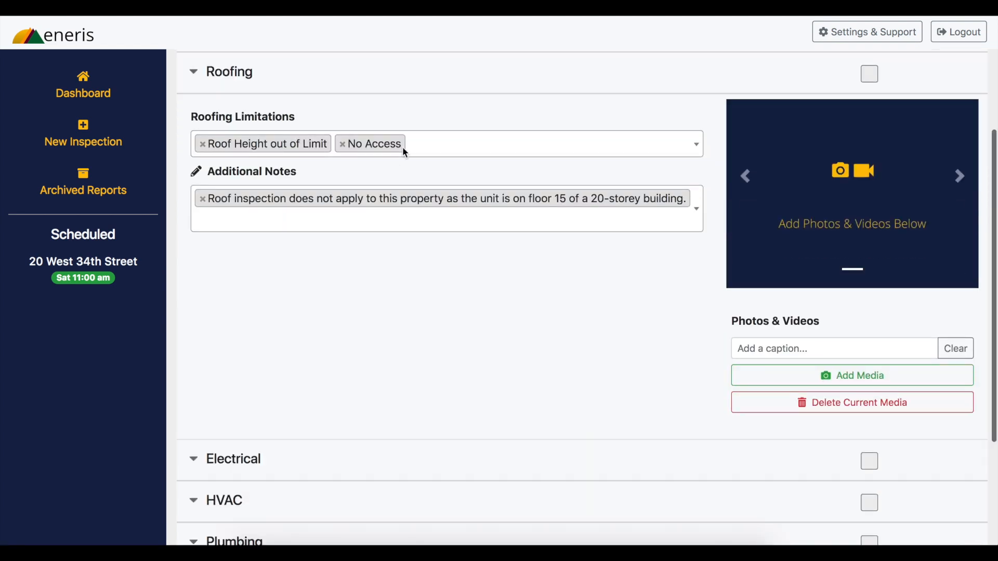
left_click(427, 88)
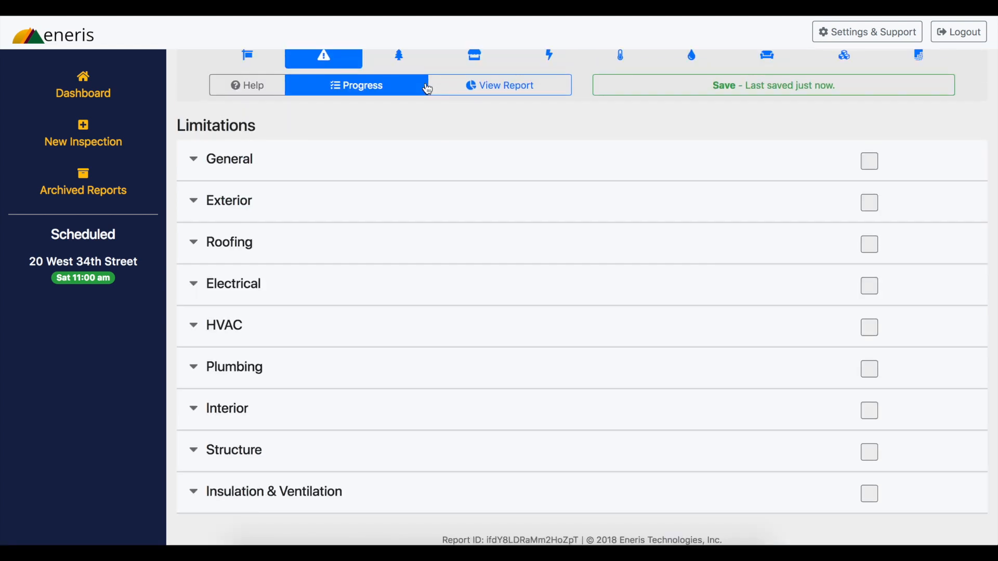
Review the pre-filled Roof Inspection Method, Roof Type and Roof Coverings / Materials items in the report's Roofing section
left_click(464, 78)
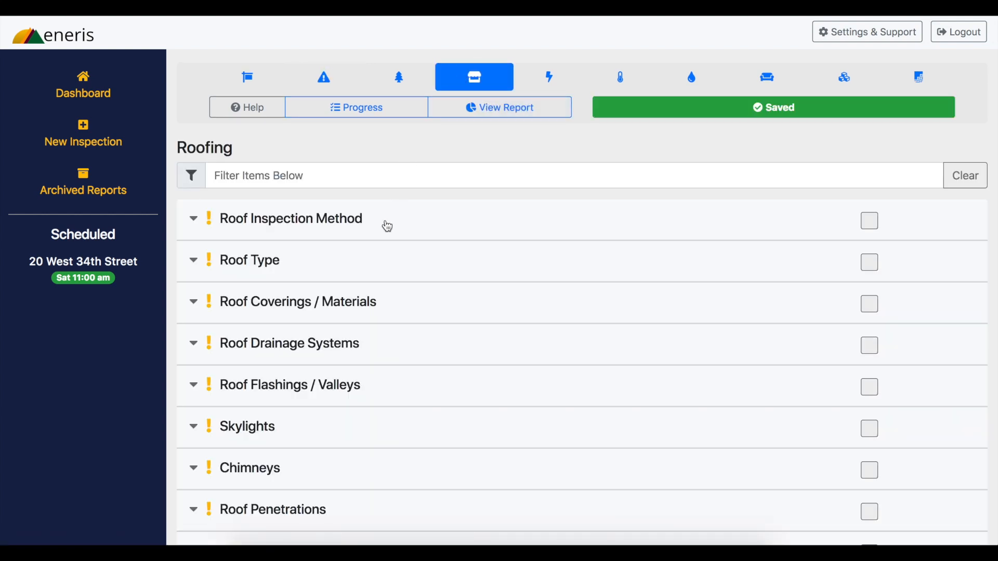
left_click(387, 226)
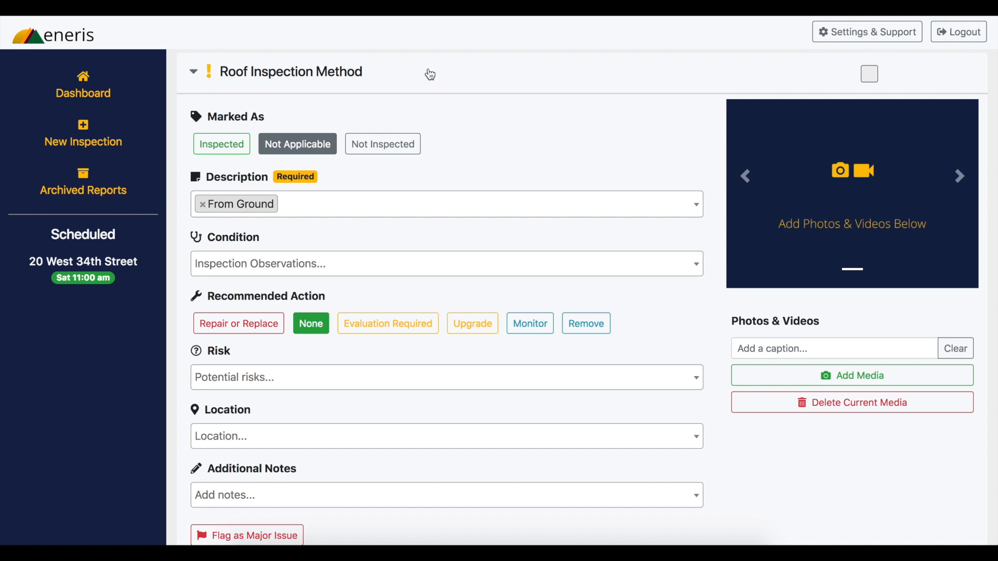
left_click(428, 74)
left_click(387, 129)
left_click(401, 92)
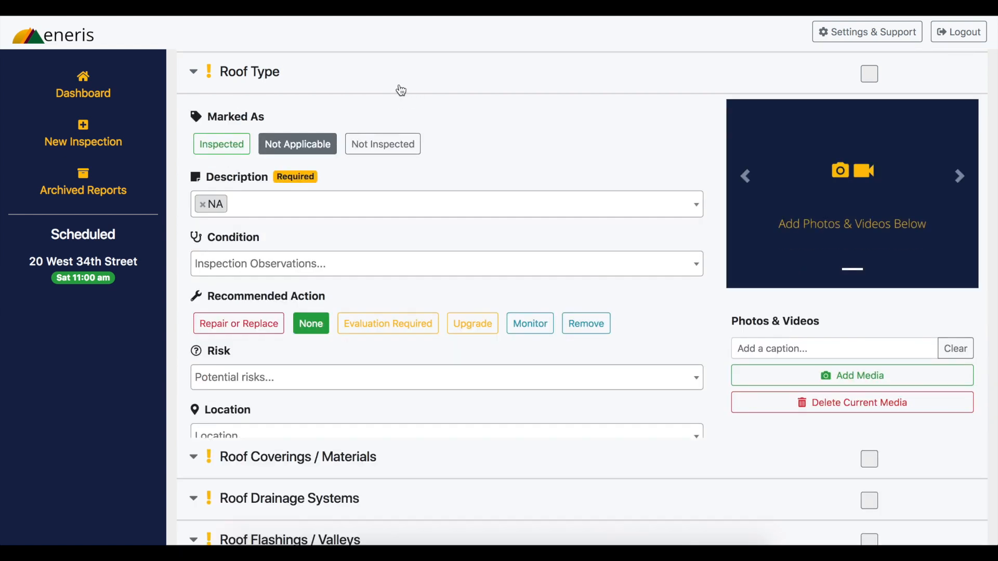
left_click(399, 110)
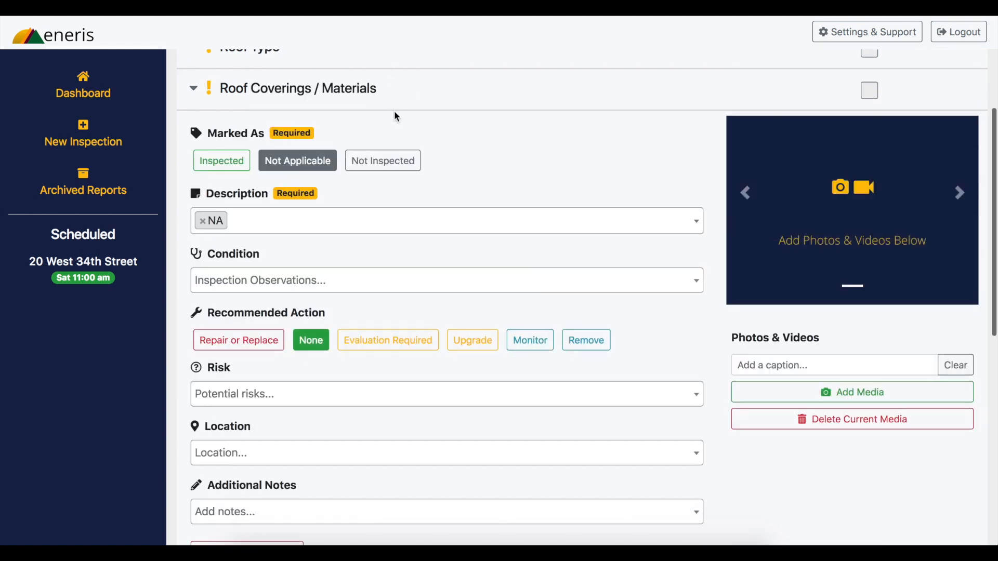
left_click(402, 89)
scroll(400, 89, "up", 5)
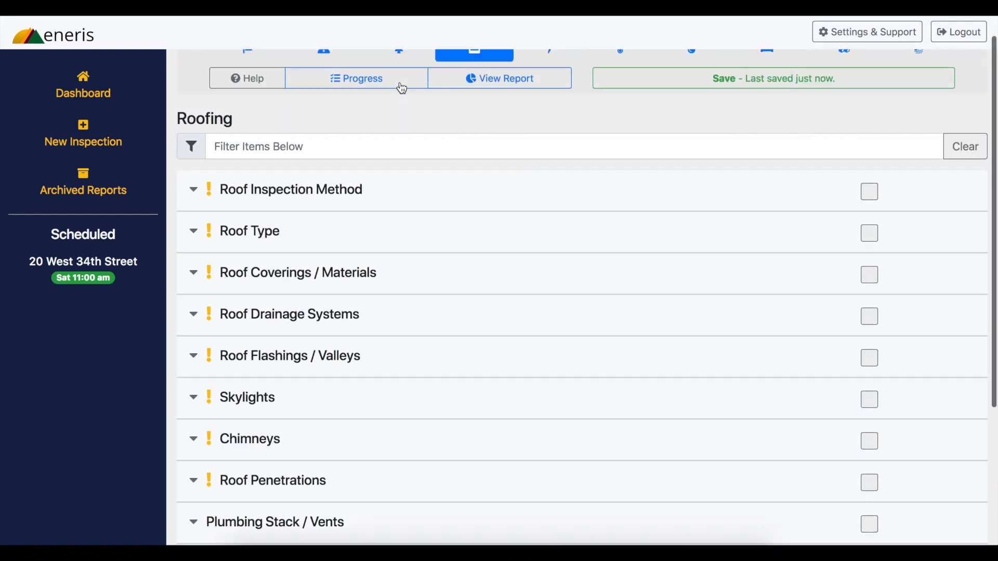
Mark Roof Inspection Method, Roof Type and Roof Coverings / Materials as complete in the Roofing section and save the report
left_click(595, 108)
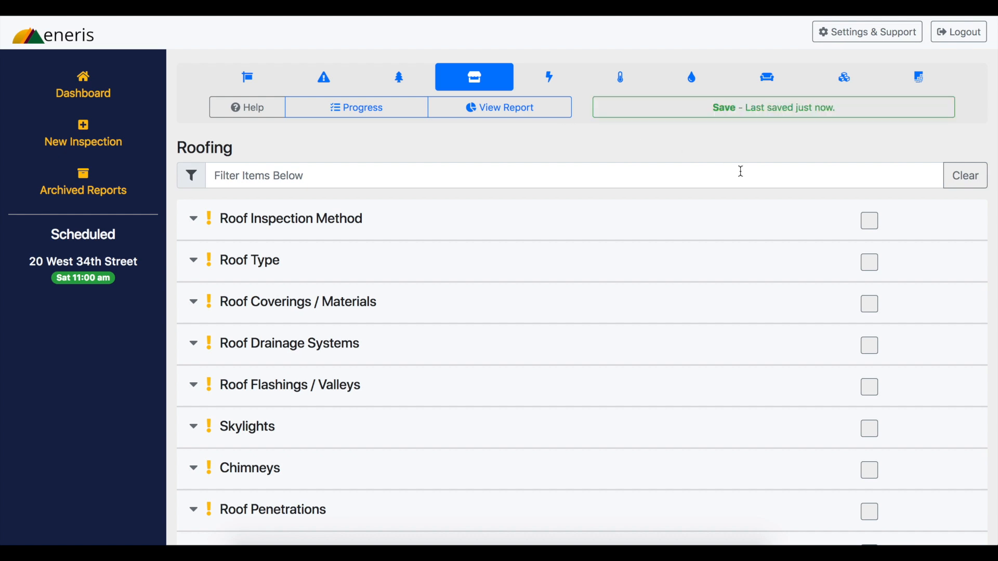
left_click(872, 229)
left_click(872, 262)
left_click(872, 305)
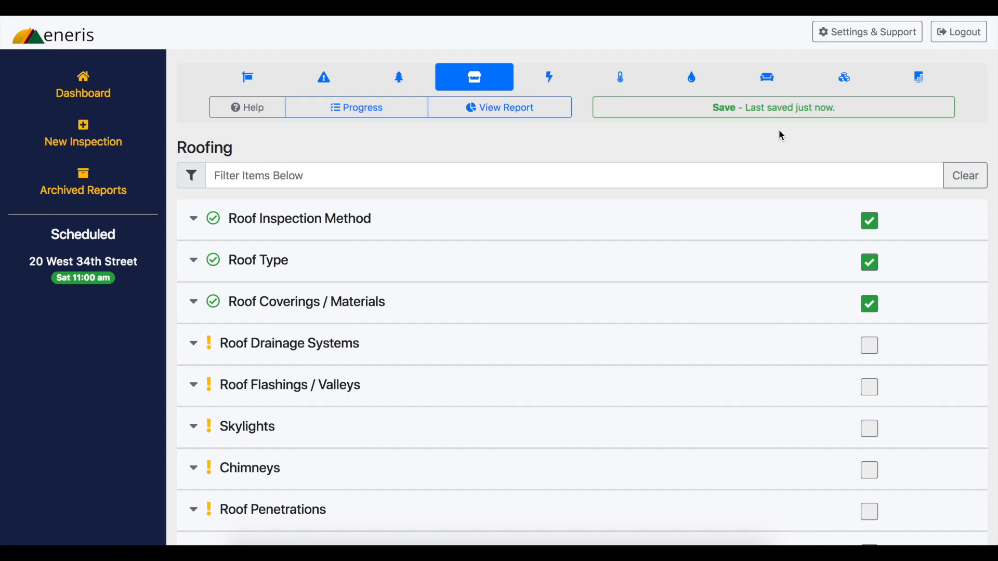
left_click(778, 116)
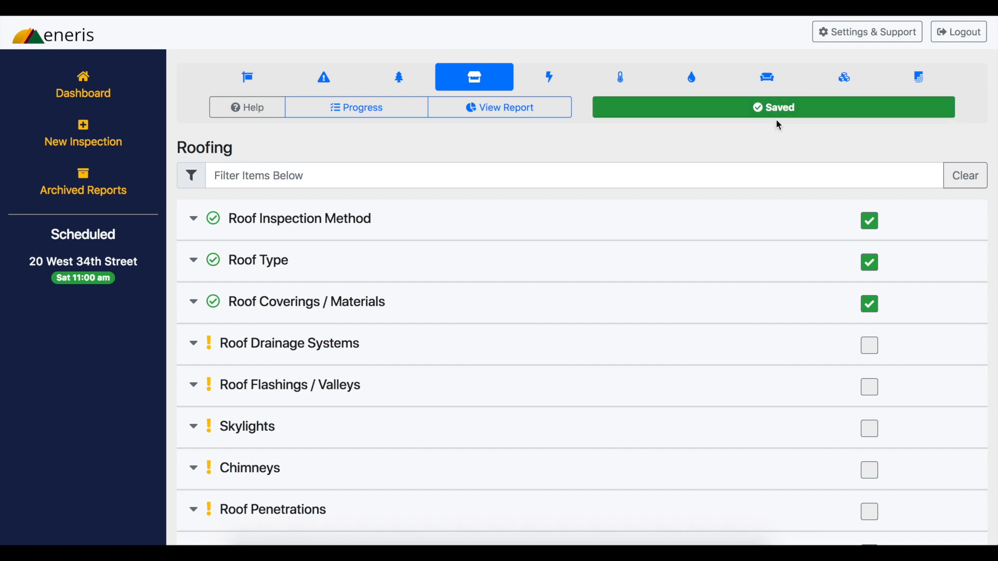